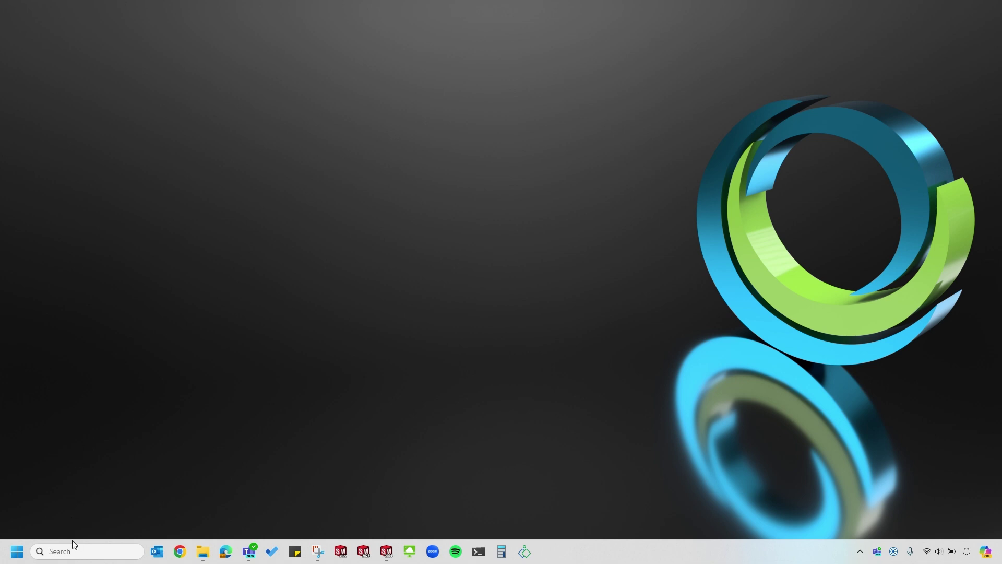
Search for 'rx', then expand the SOLIDWORKS Tools 2024 folder in the All apps list.
click(73, 549)
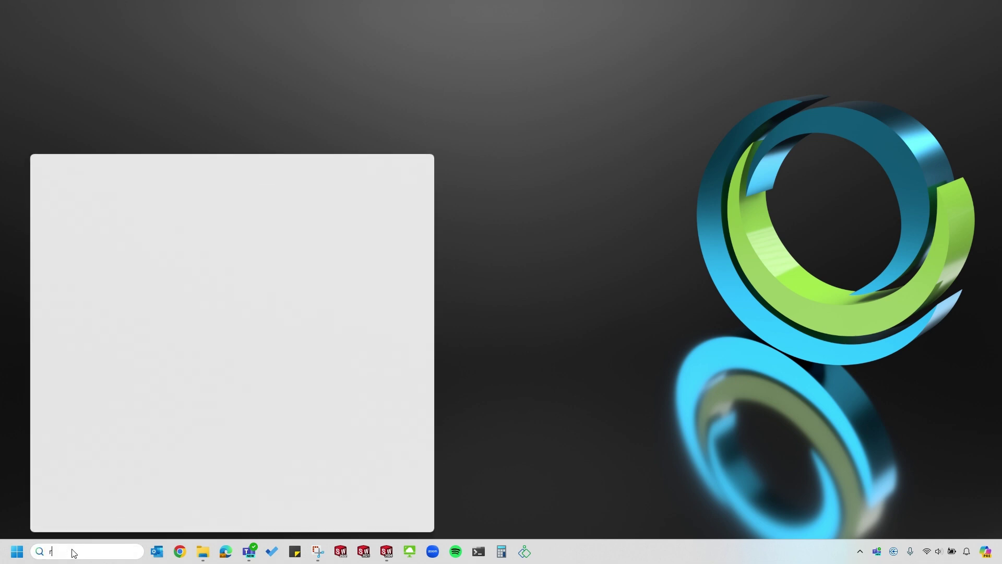
text(rx)
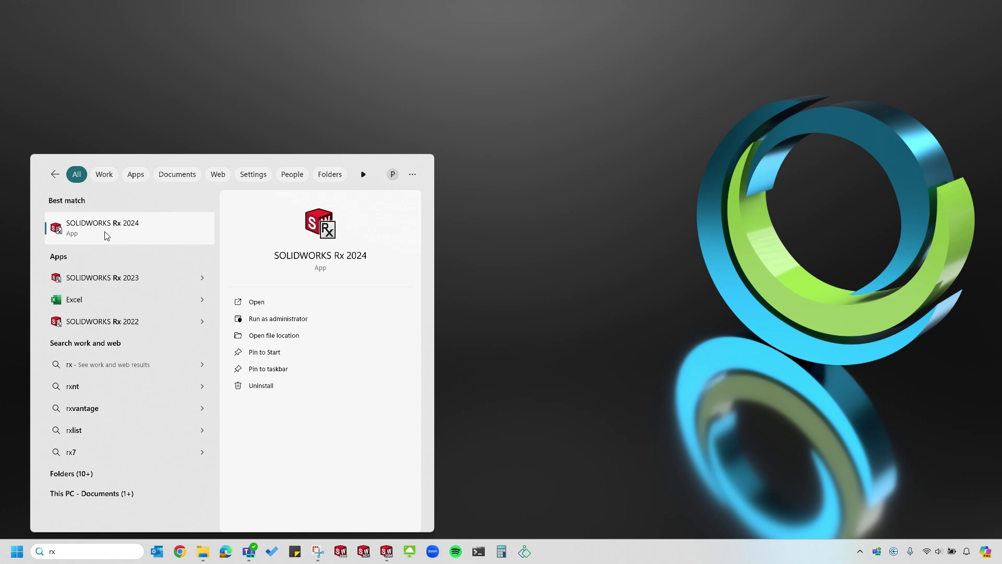
click(13, 554)
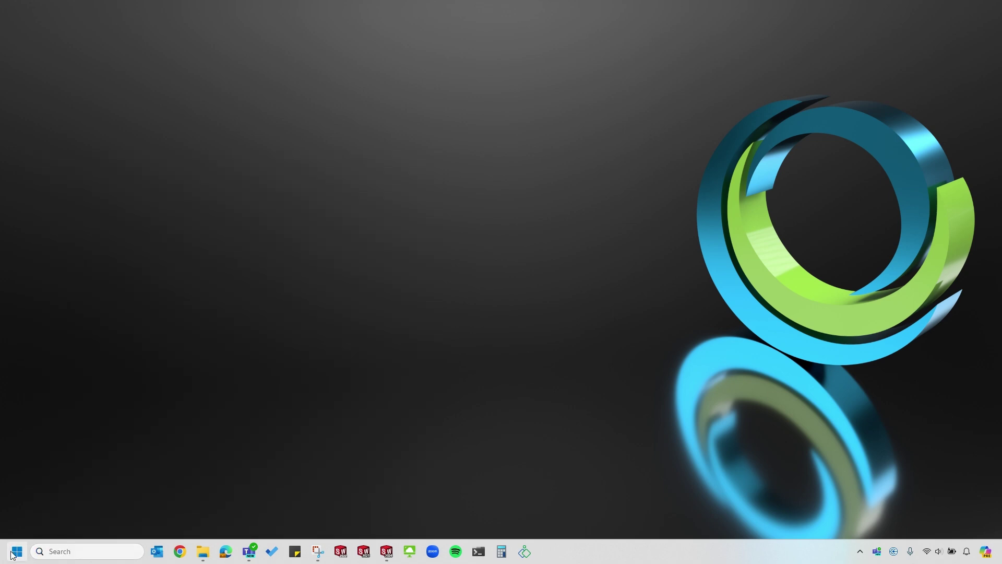
click(284, 215)
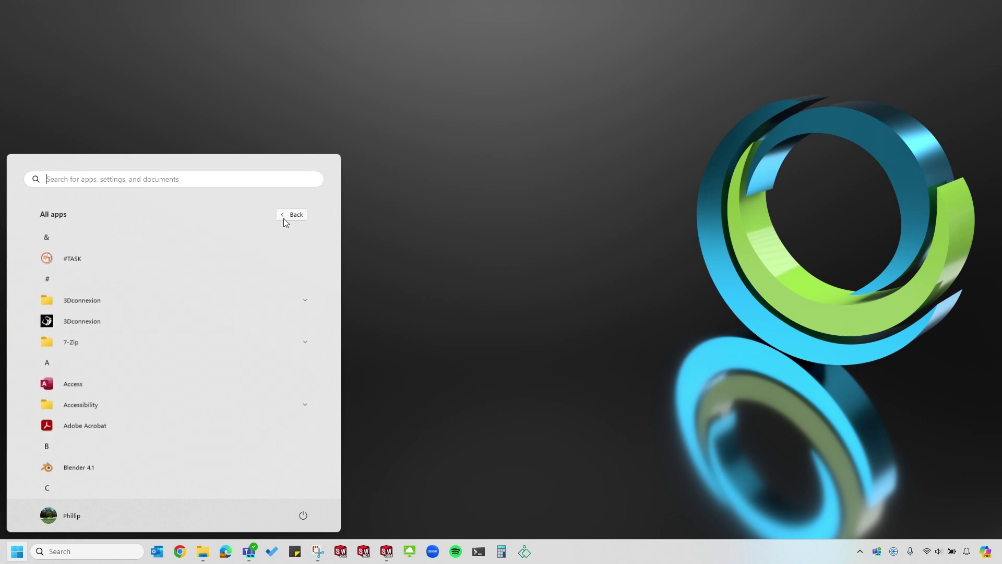
drag(337, 250, 328, 439)
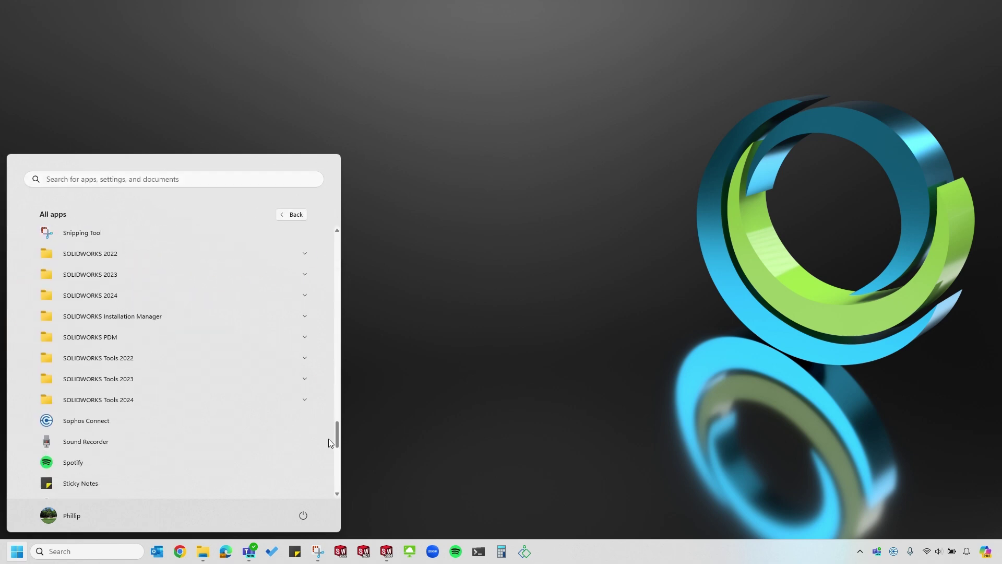
click(212, 400)
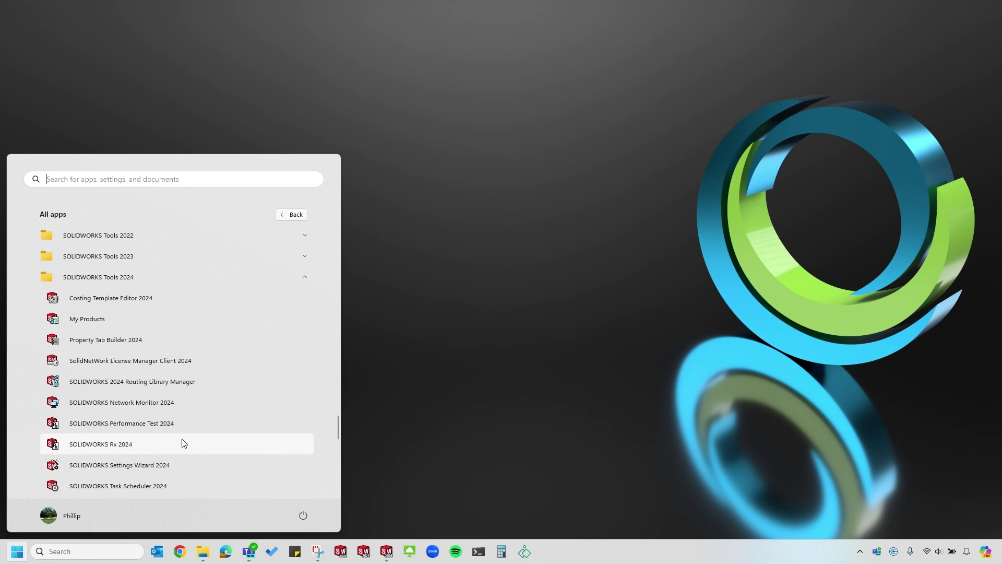
Bring SOLIDWORKS 2024 back up and launch SOLIDWORKS Rx from its Help menu.
click(368, 460)
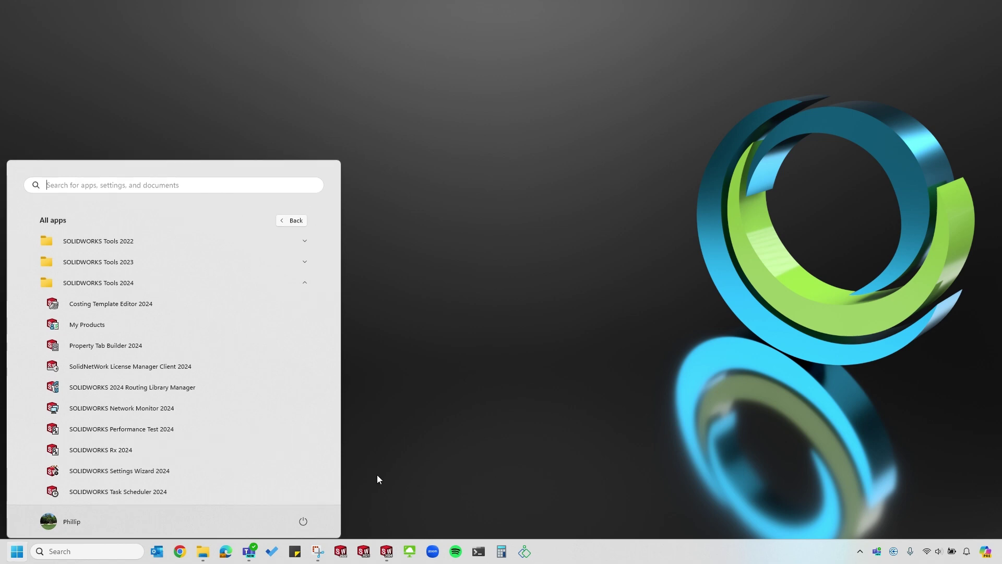
click(386, 554)
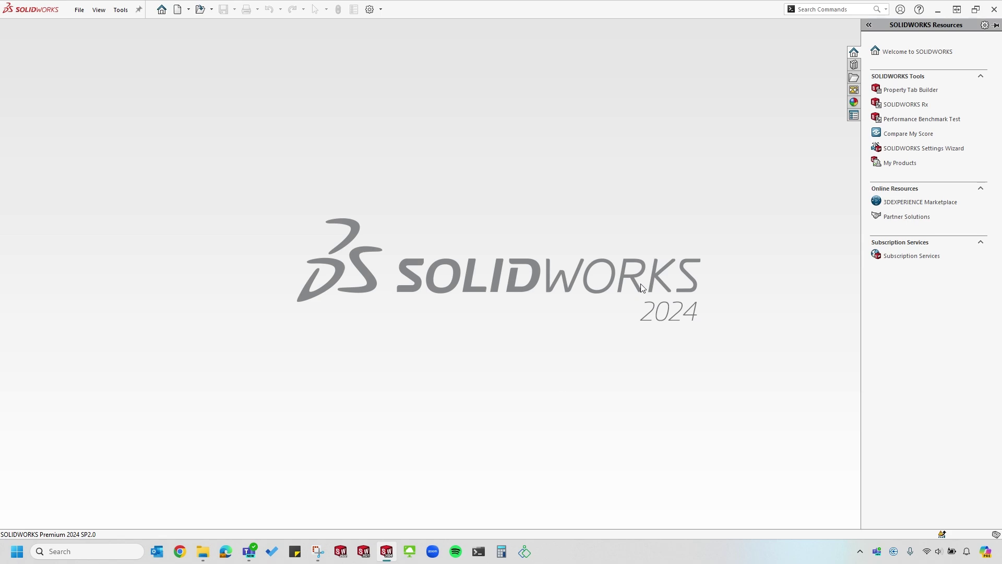
click(918, 12)
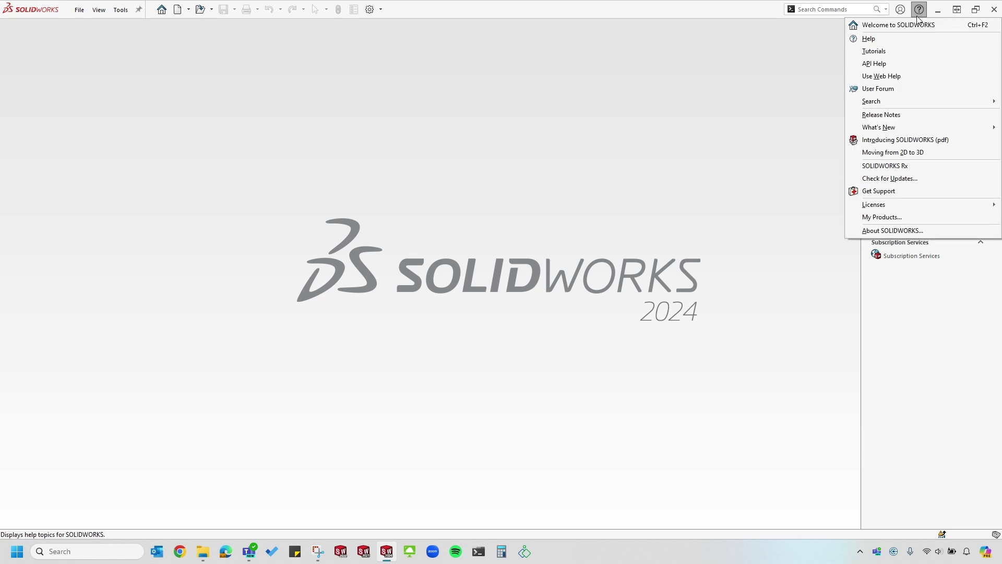
click(917, 168)
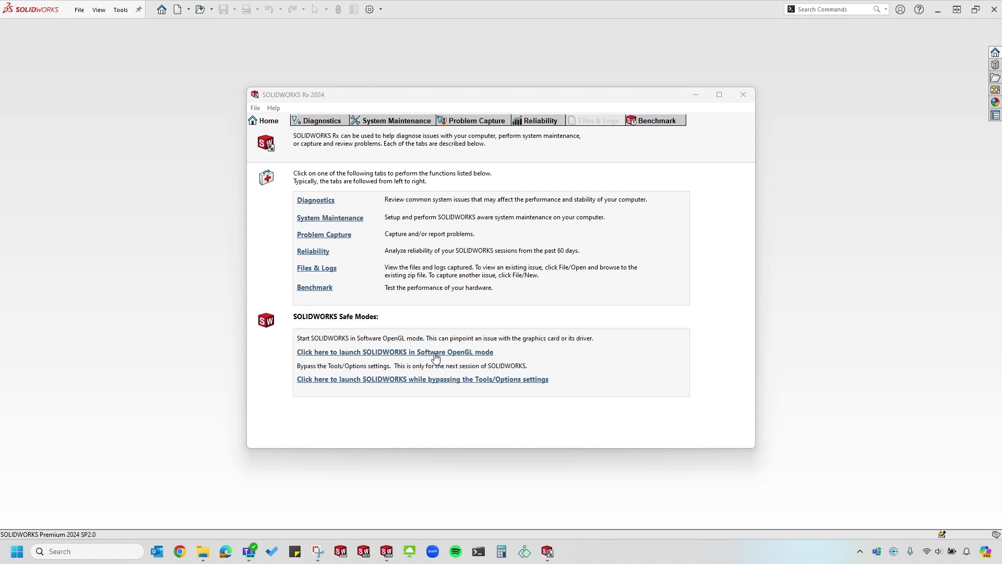
Bring the Rx window to the front and move toward the Diagnostics tab.
click(491, 357)
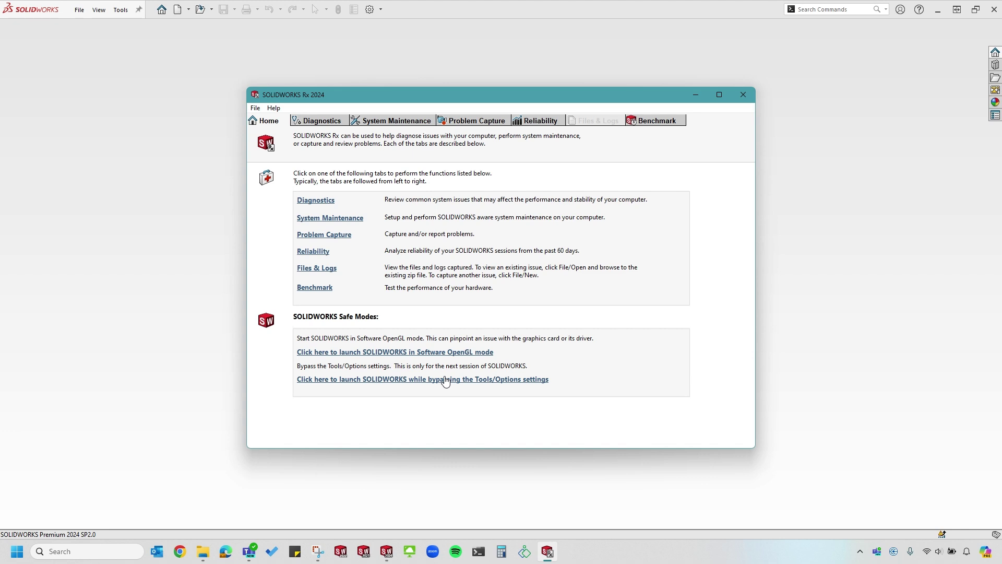
click(445, 379)
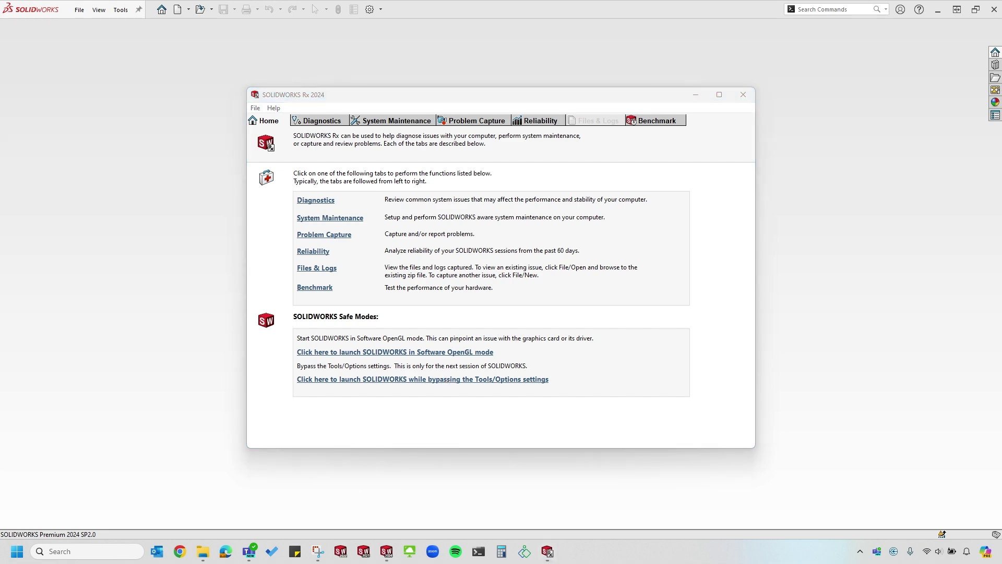
Show the Diagnostics results: a graphics card/driver error, passing checks and three warnings.
click(335, 123)
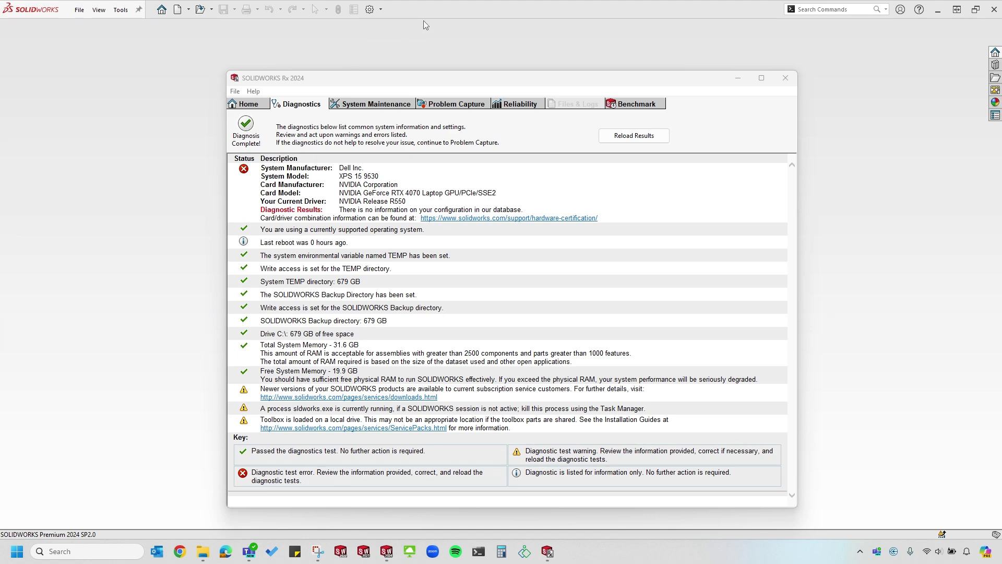
Show System Maintenance cleanup for backup, SOLIDWORKS temp, Windows temp and internet cache folders.
click(358, 107)
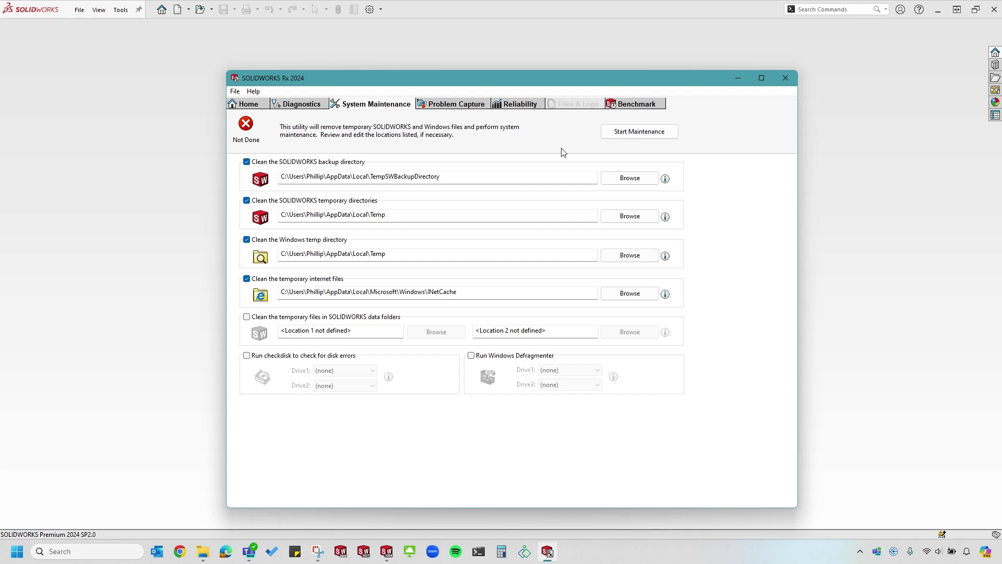
On Problem Capture, check the Sources, include extended logging data and start Record Video.
click(456, 105)
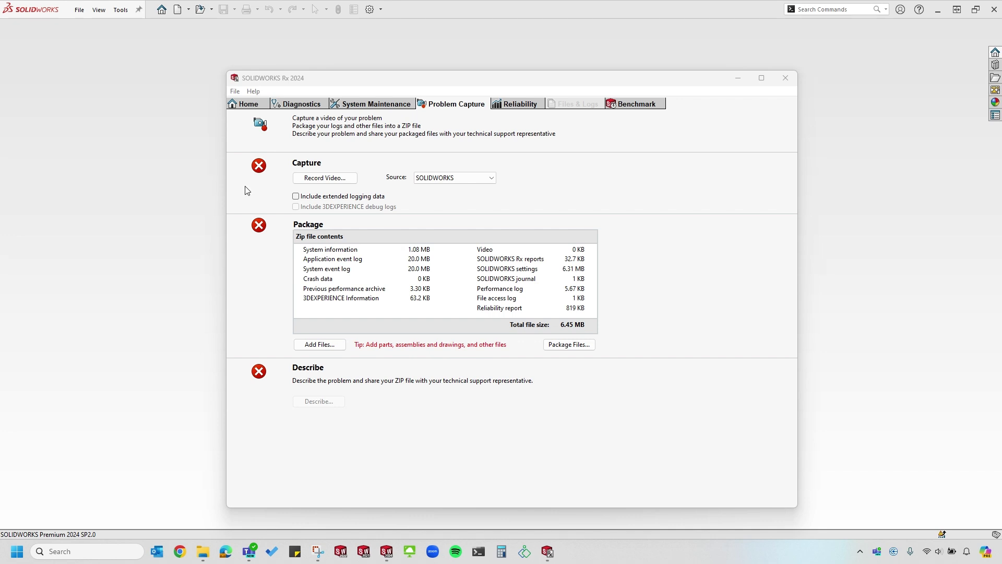
click(469, 178)
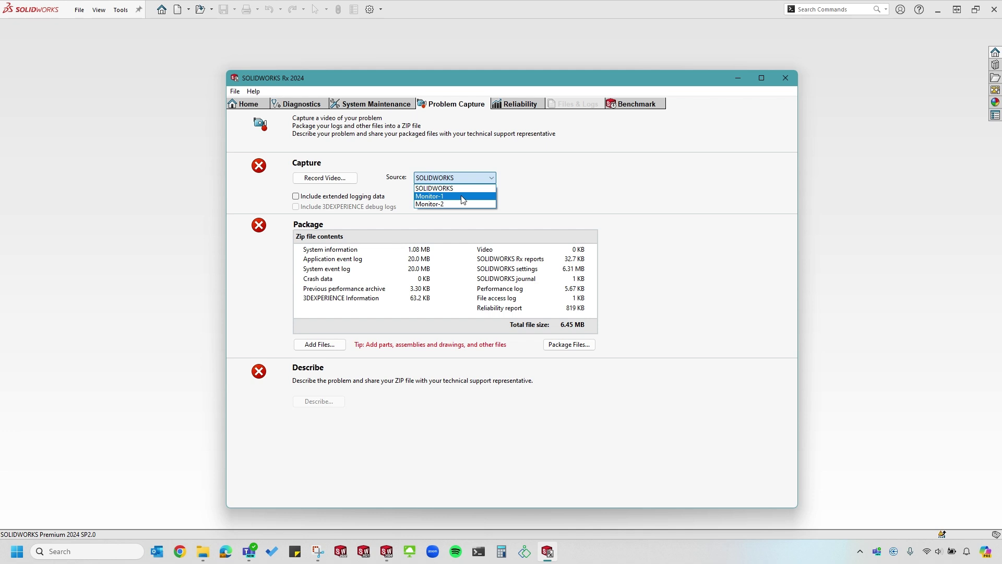
click(460, 232)
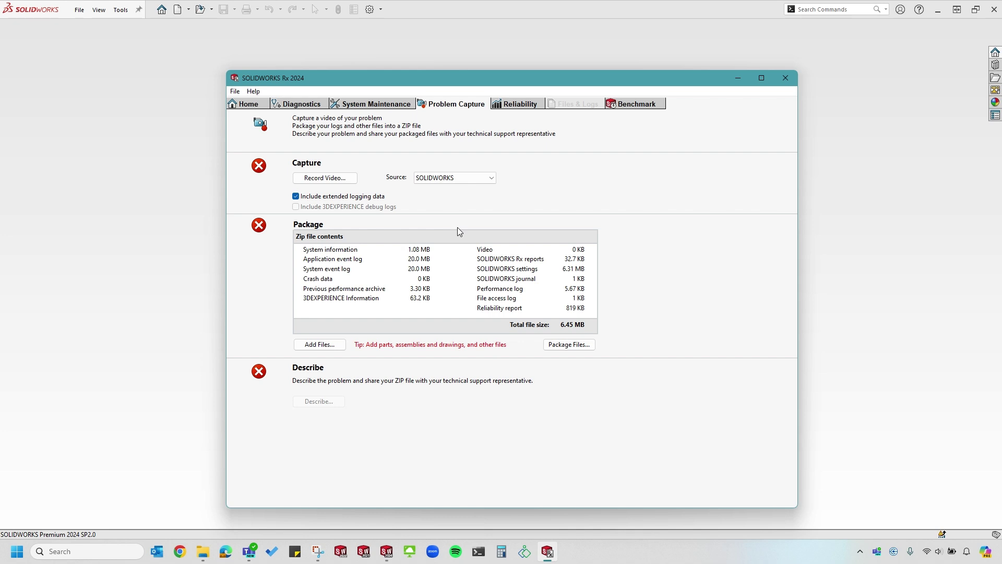
click(334, 184)
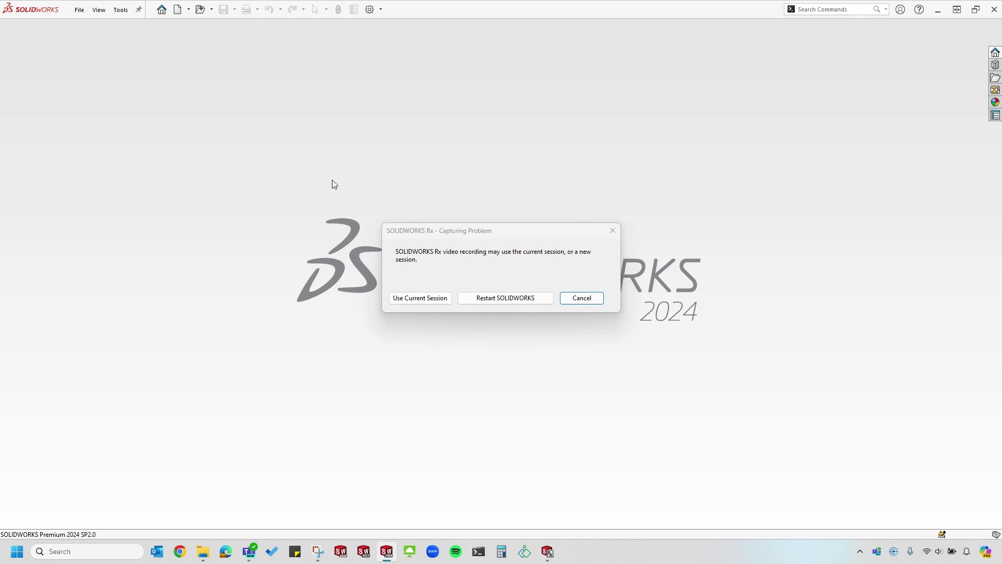
Record and finish a current-session video, adding a 23.2 KB clip to the package.
click(429, 300)
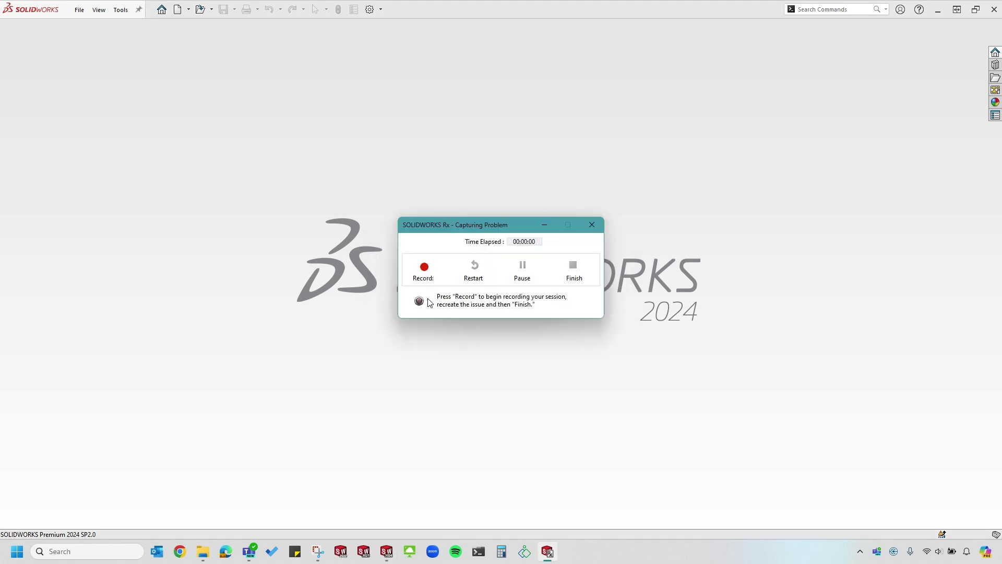
click(424, 268)
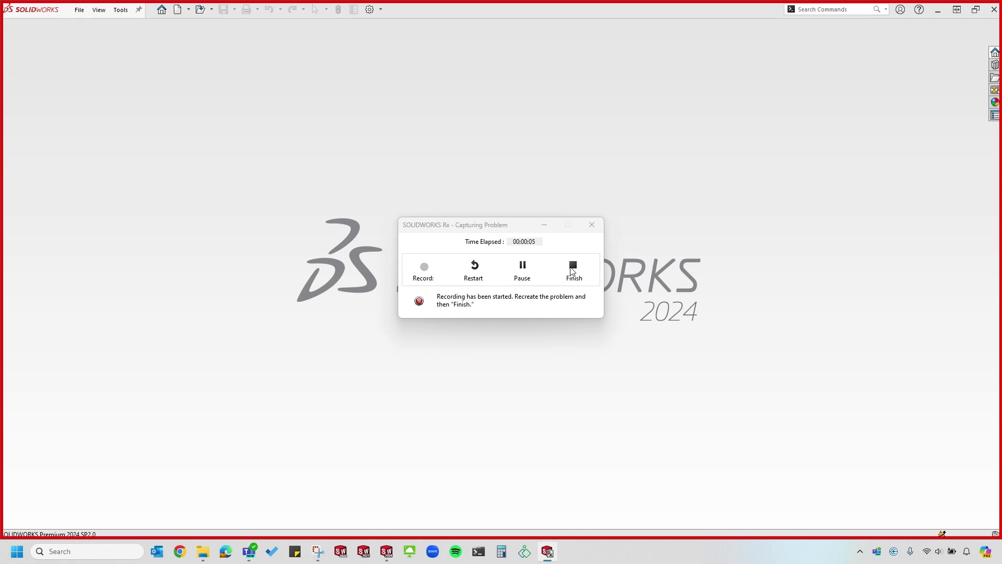
click(573, 270)
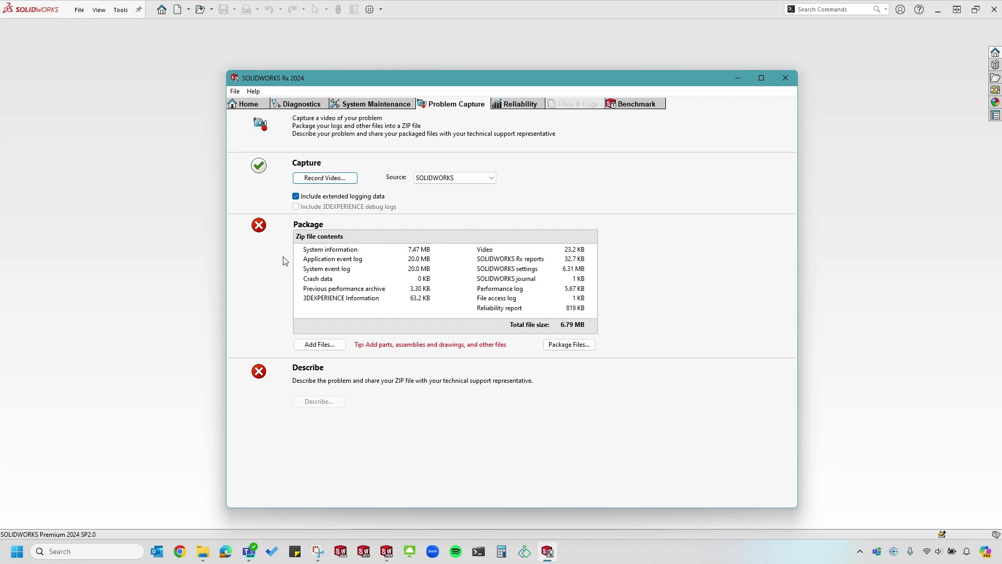
Add TestPart1.SLDPRT from the Desktop to the problem package files.
click(325, 346)
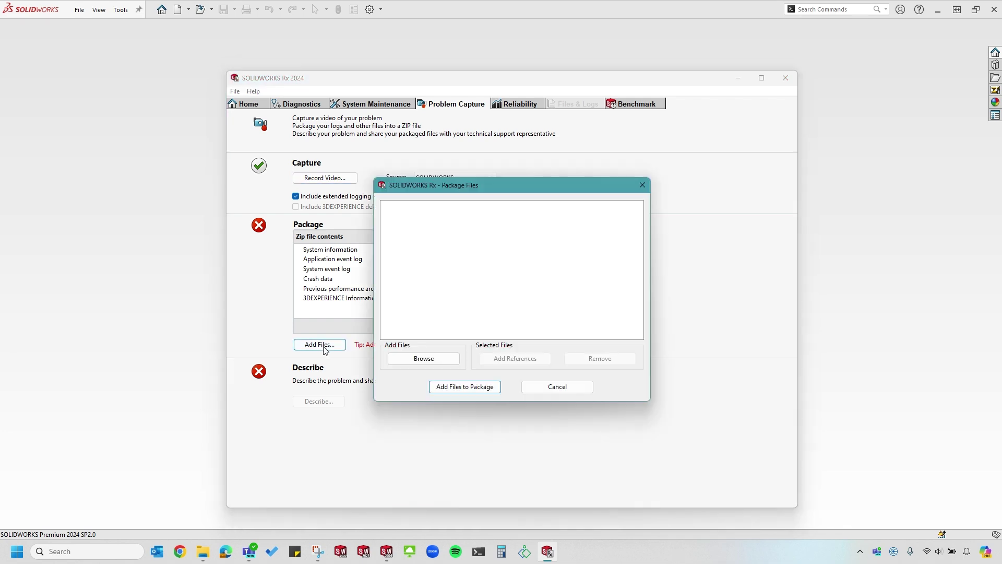
click(424, 359)
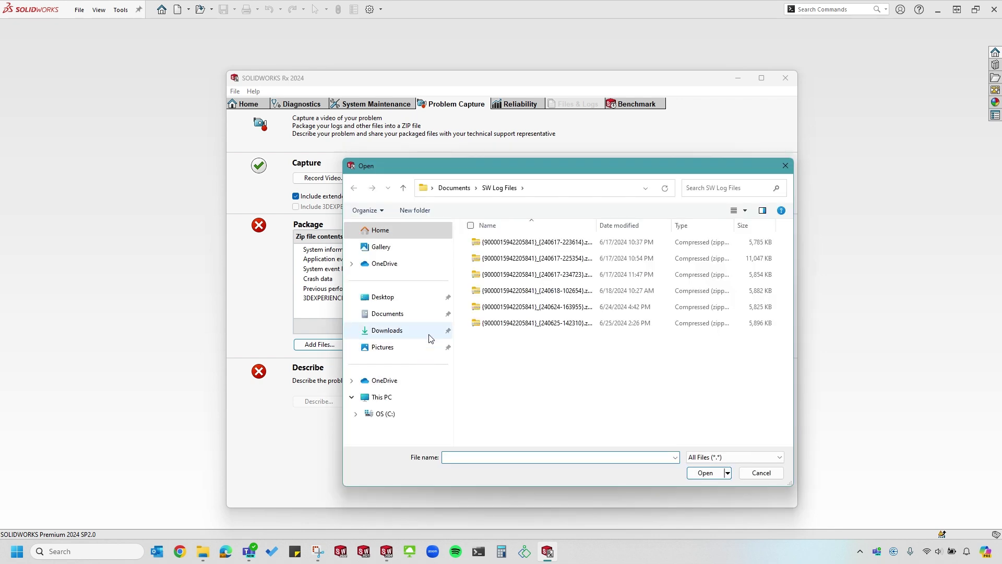
click(398, 299)
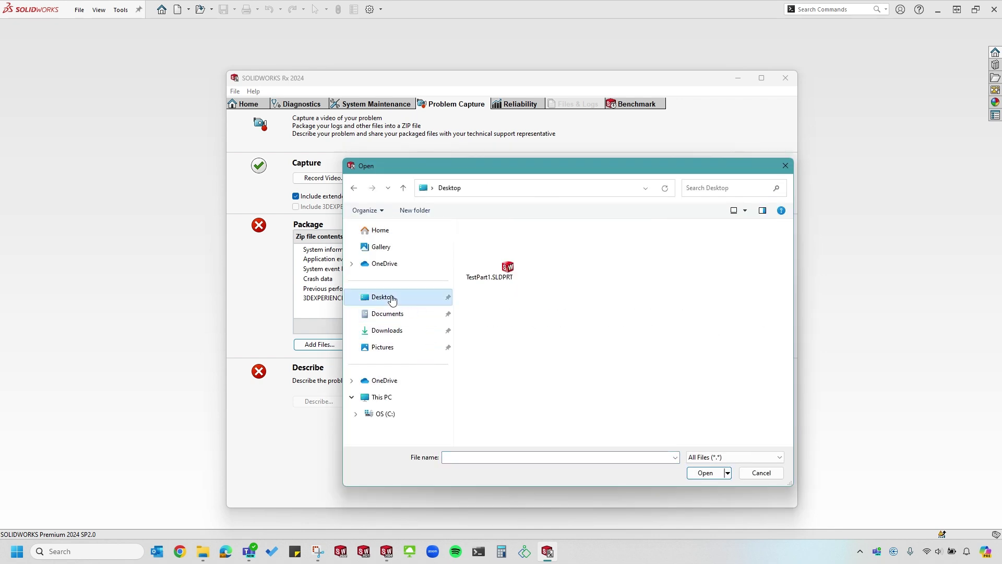
double_click(489, 272)
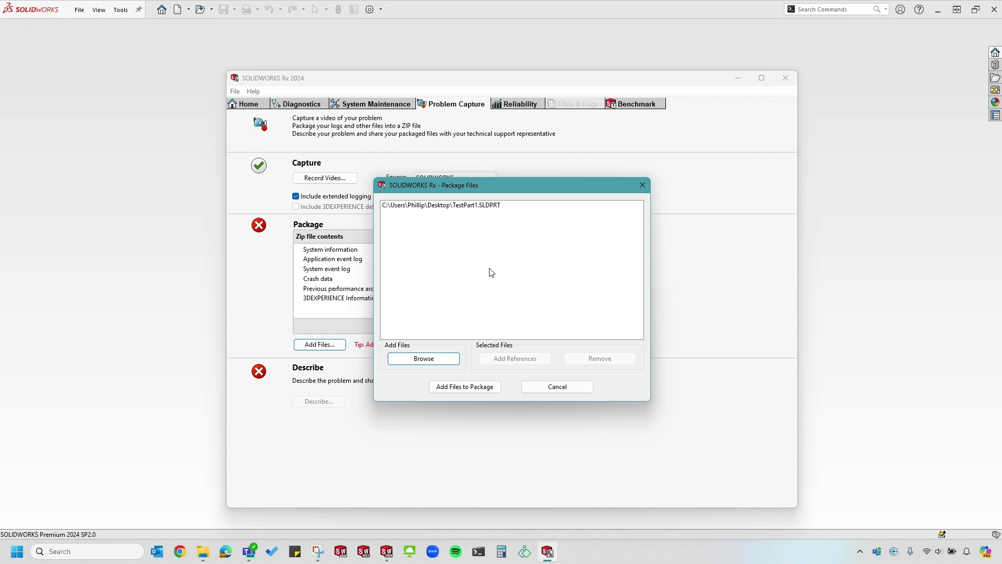
click(457, 388)
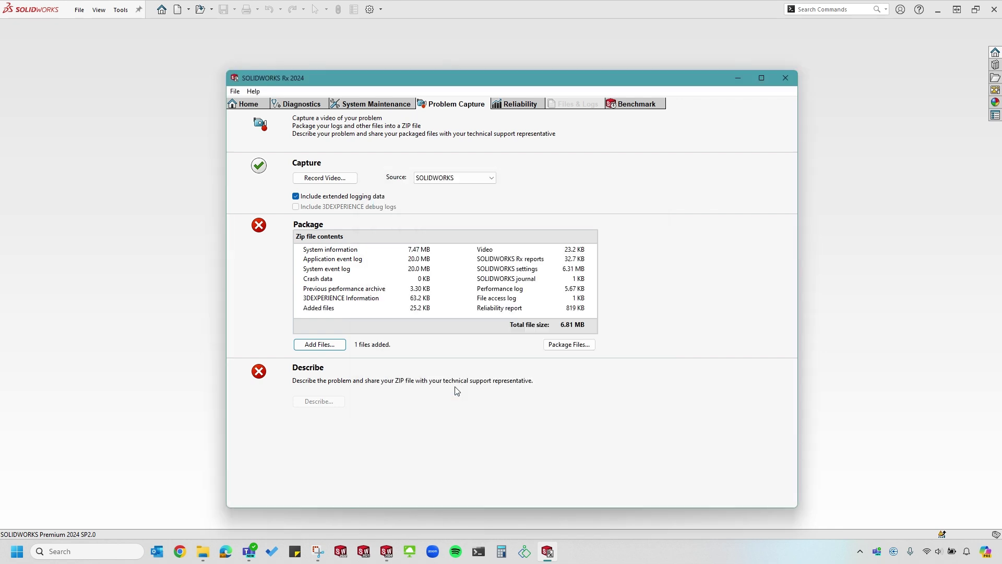
Save the package as a ZIP under its default name, 6.81 MB in total.
click(564, 345)
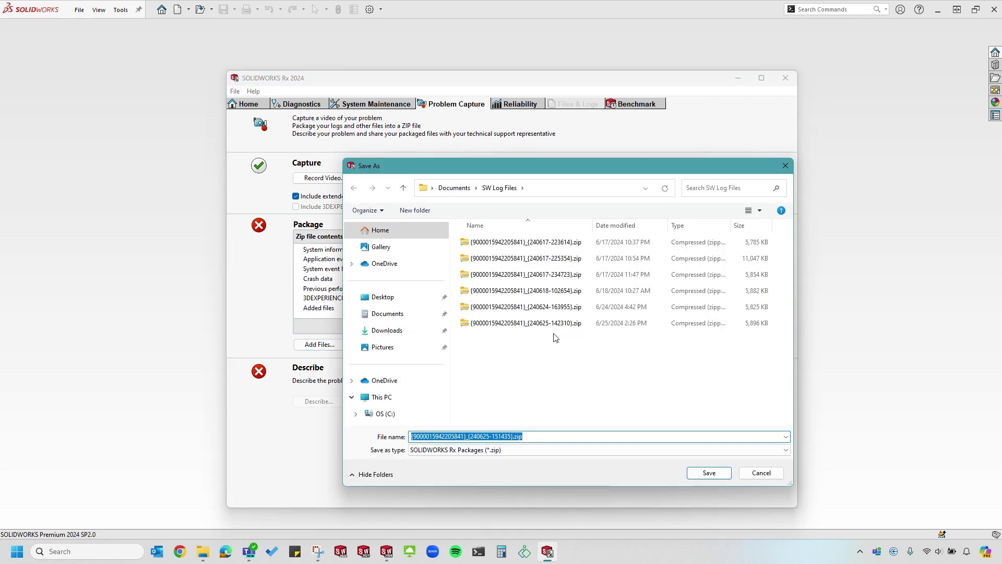
click(708, 473)
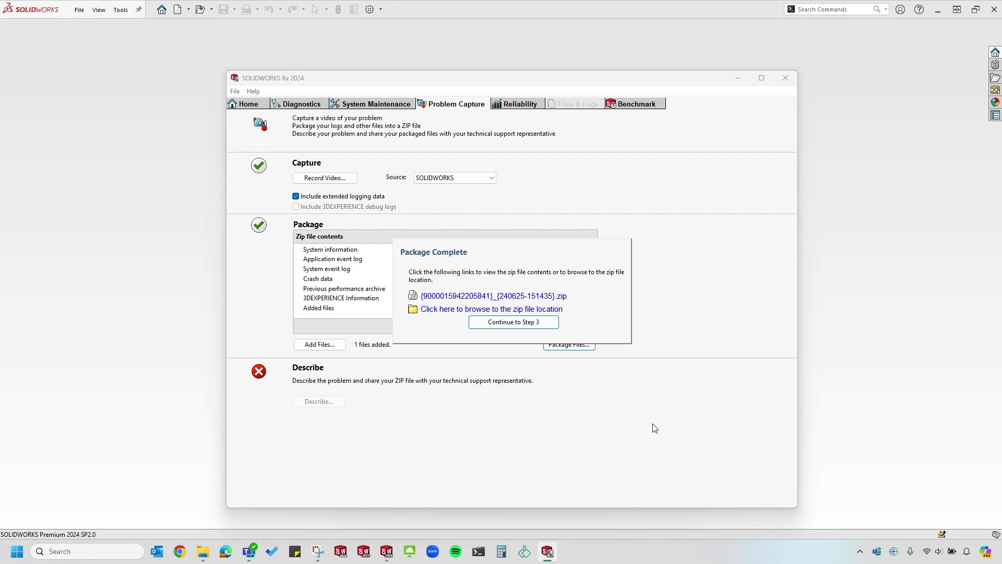
click(528, 324)
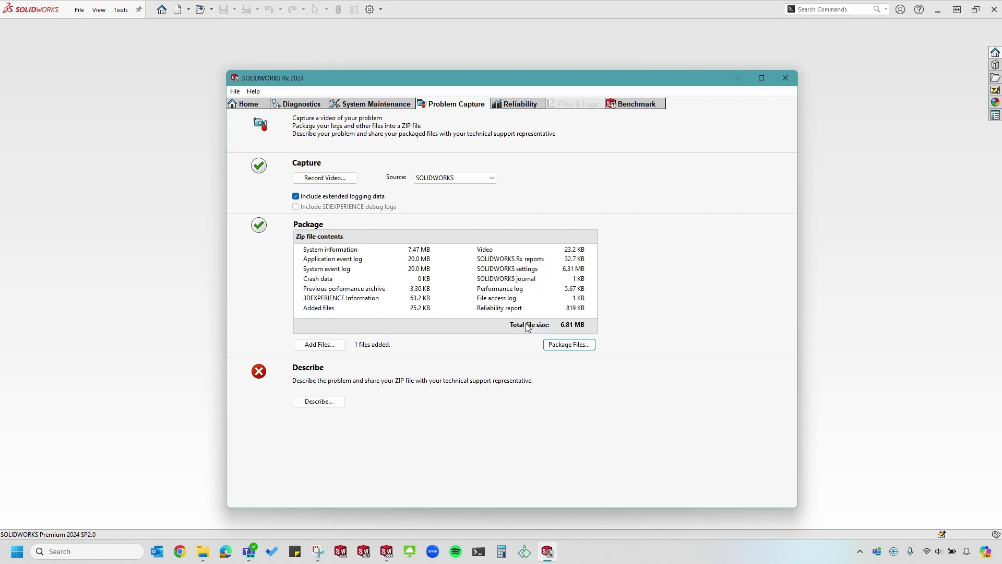
Fill in the Problem Capture Details form and submit it to complete the Describe step.
click(319, 402)
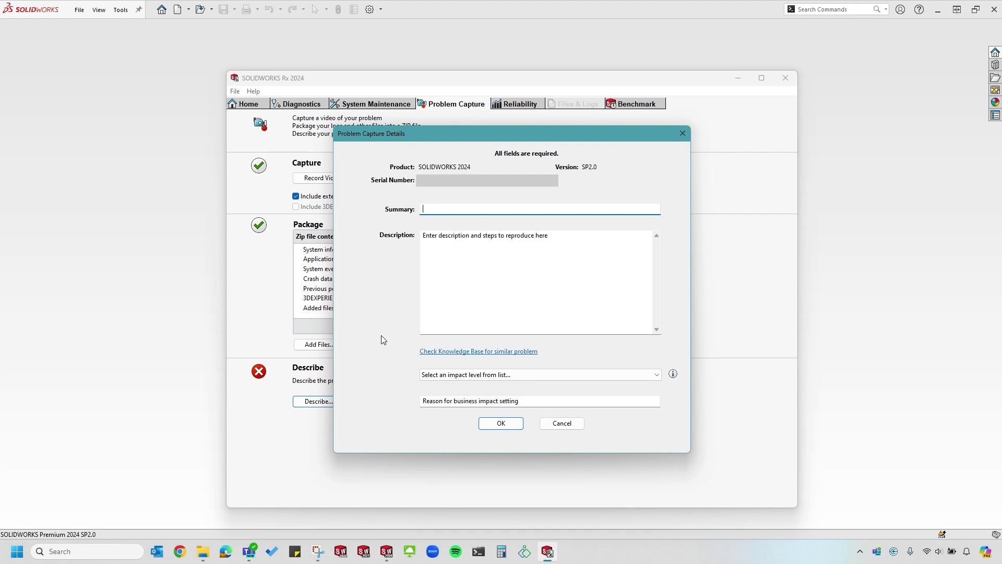
click(509, 425)
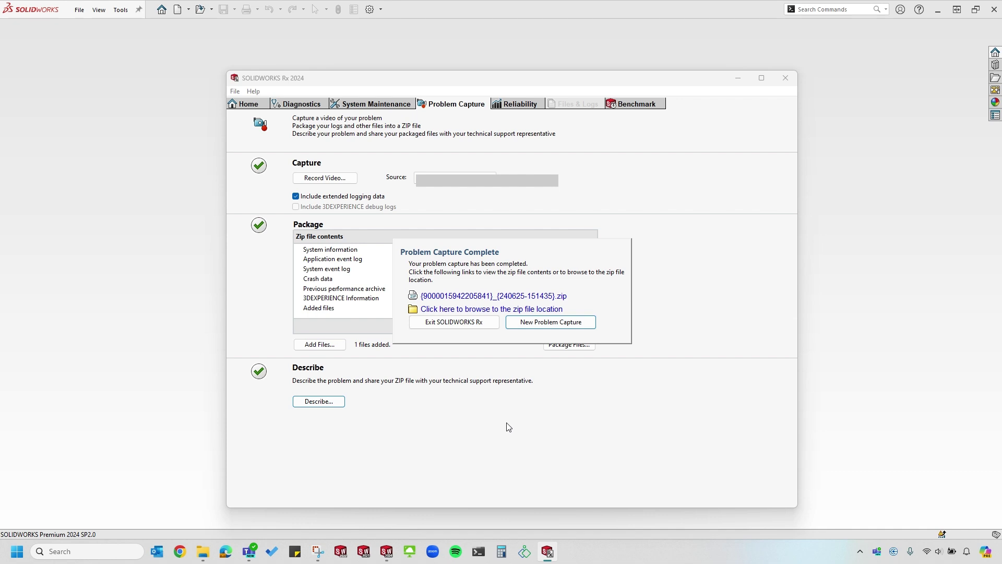
Exit SOLIDWORKS Rx and relaunch it from the SOLIDWORKS Help menu.
click(455, 327)
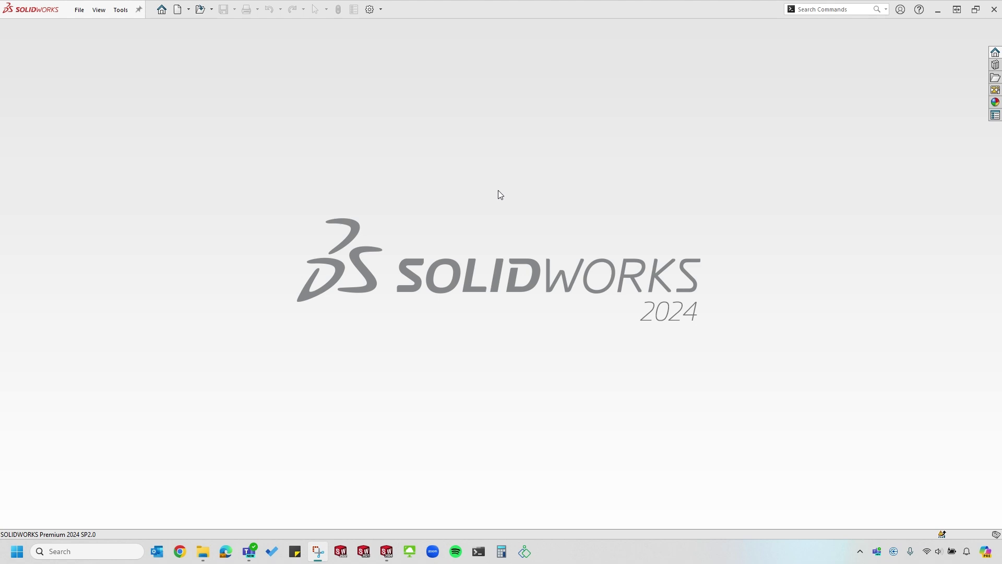
click(919, 12)
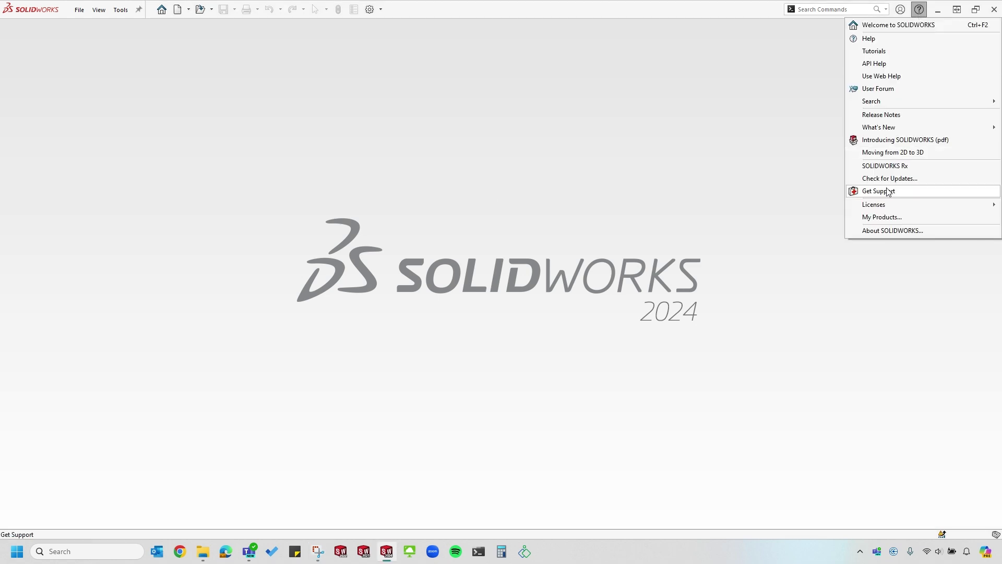
click(887, 167)
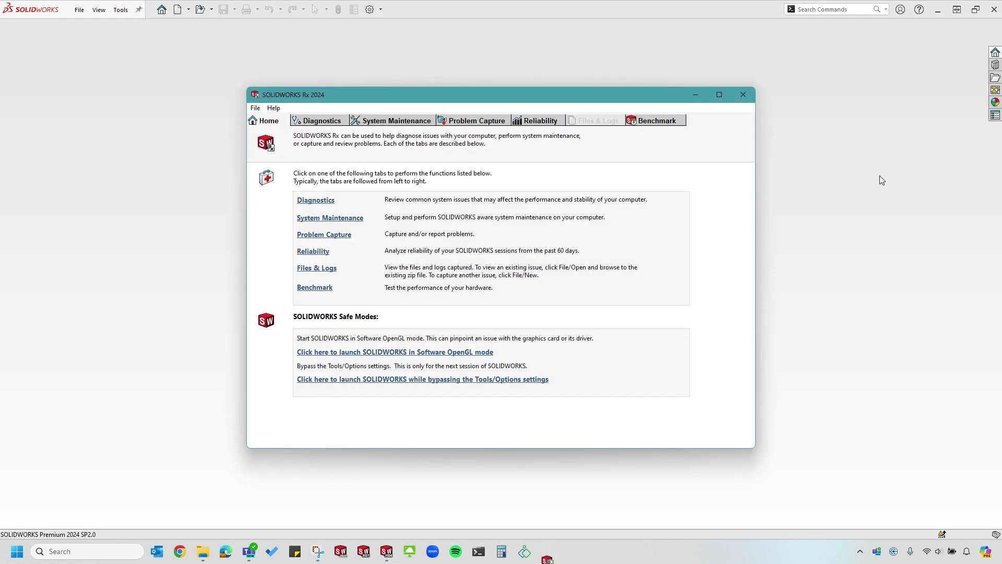
Check the Reliability tab's session and event records for 6/18, 6/19 and 6/14/2024.
click(540, 121)
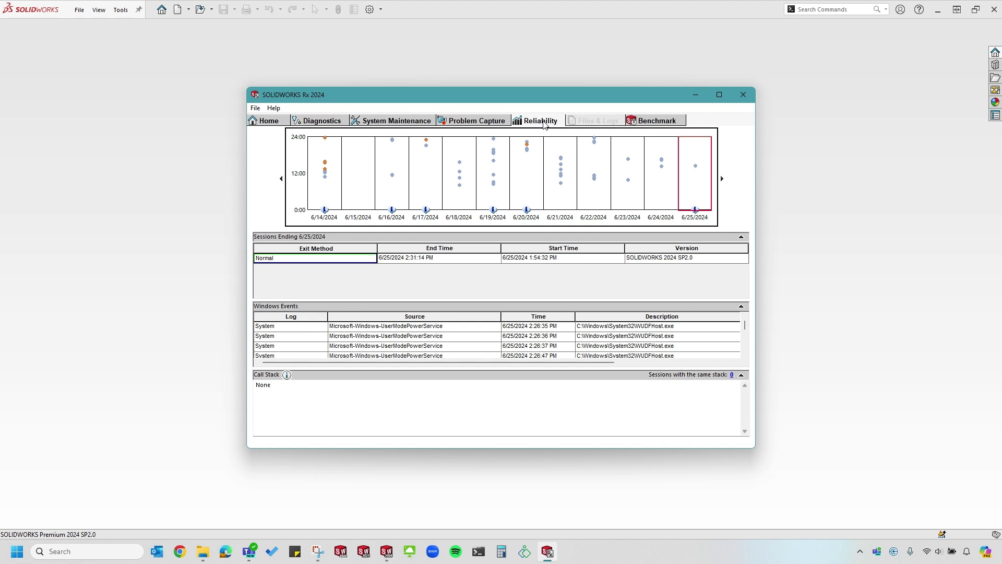
click(468, 174)
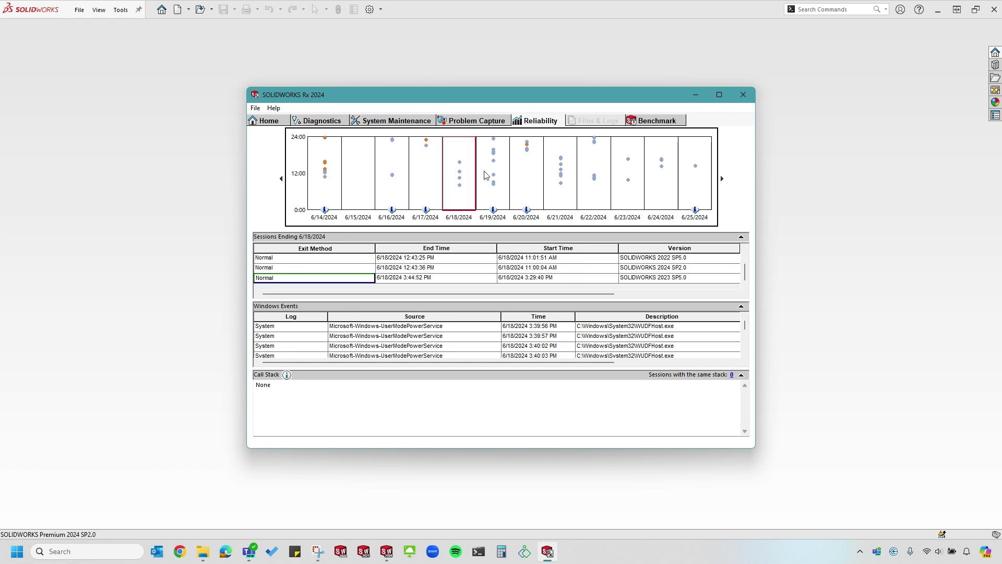
click(488, 178)
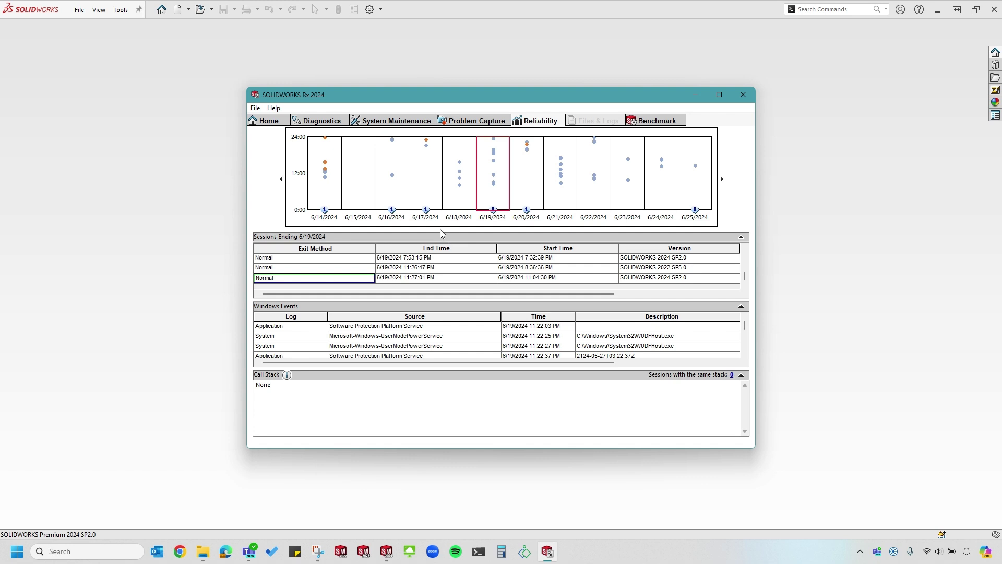
click(332, 172)
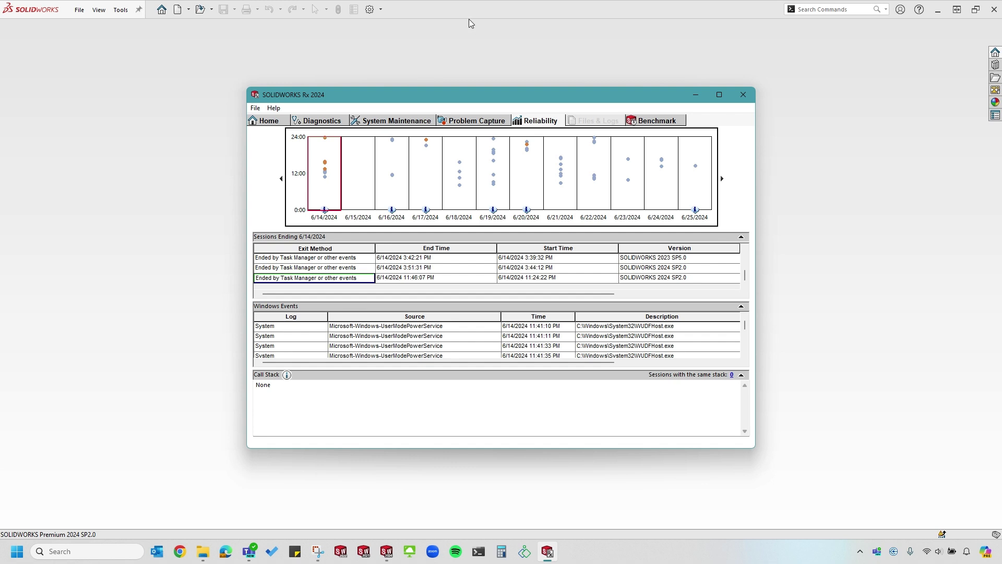
key(super+shift+s)
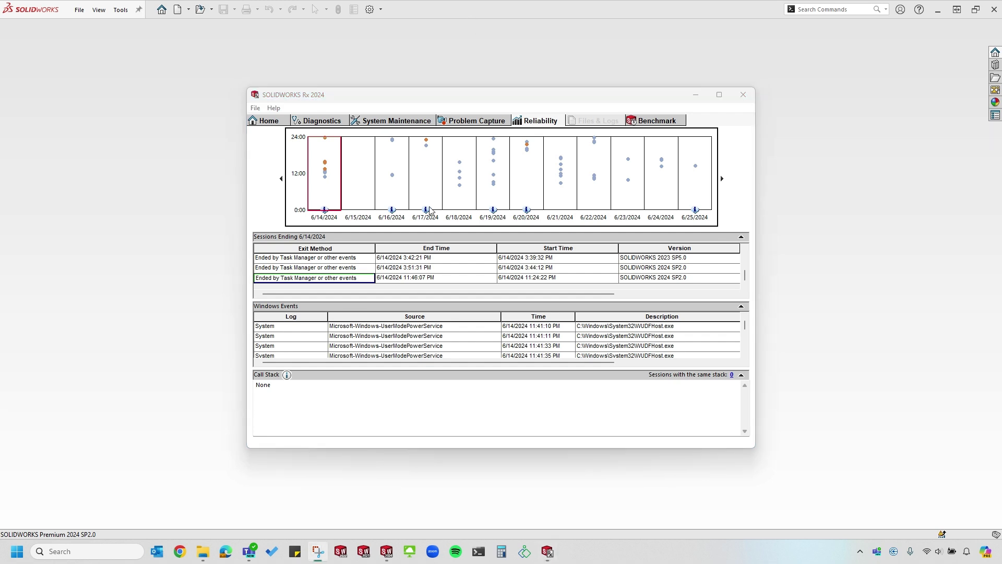
Show the Benchmark page describing the Performance Benchmark Test and its pre-run requirements.
click(654, 122)
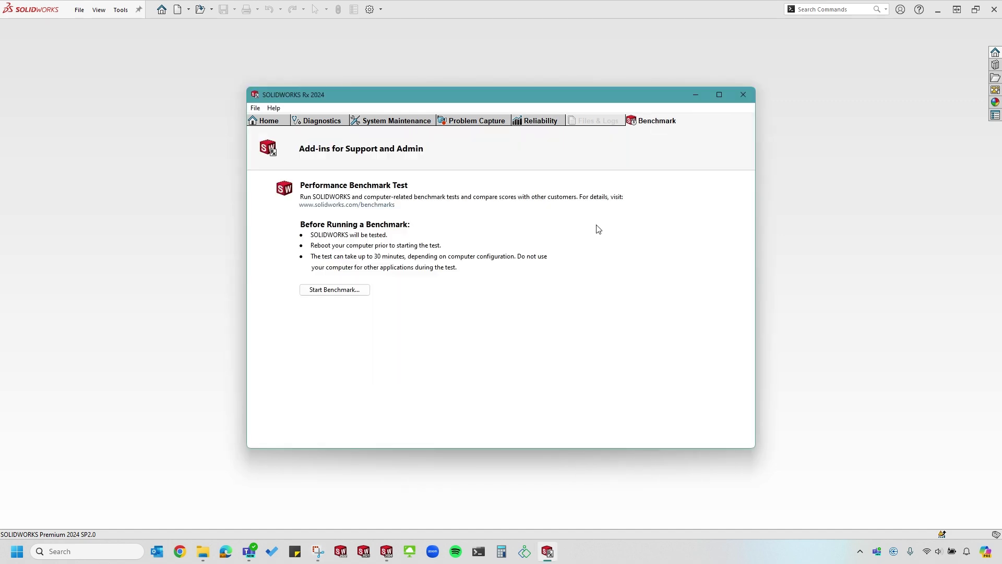